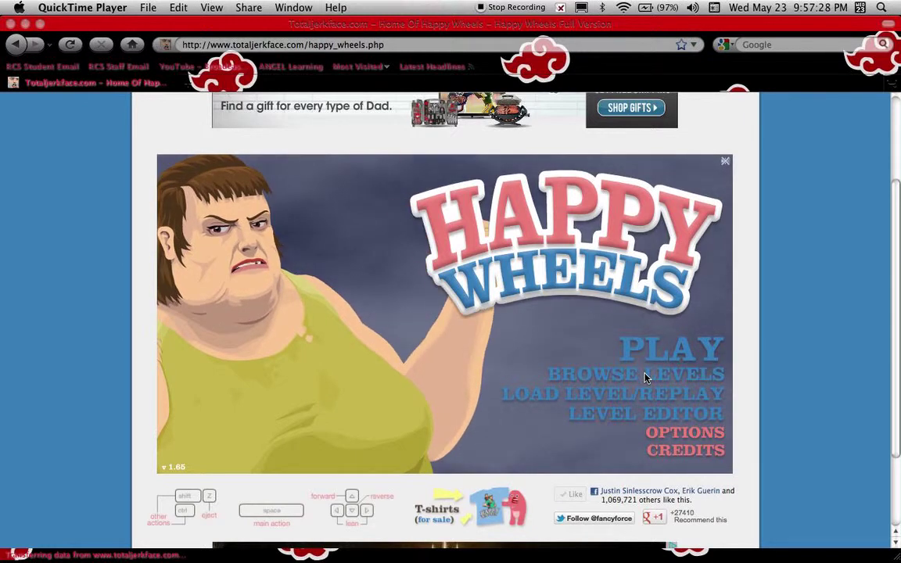
Bring the Firefox window with the Happy Wheels title screen to the front.
{"action": "left_click", "coordinate": [622, 374]}
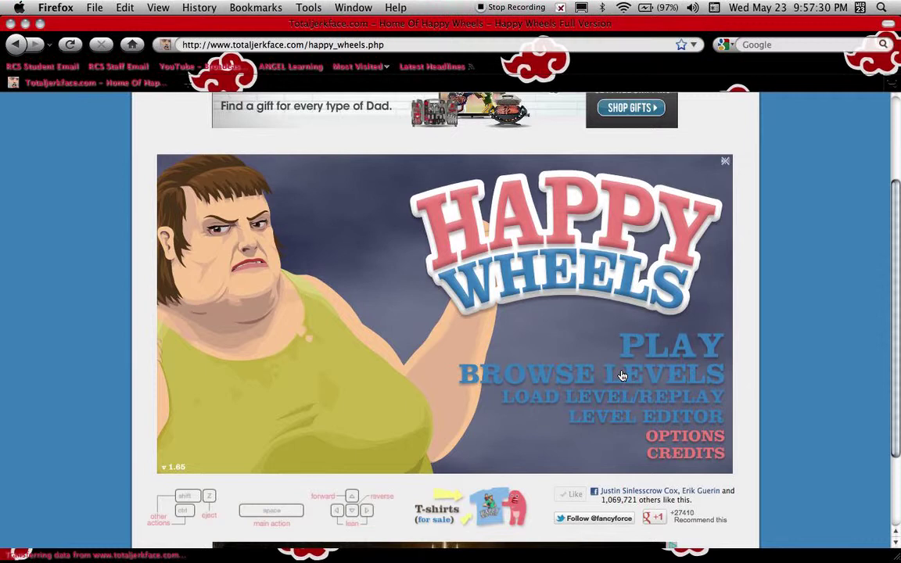
Open user-submitted levels, play flame star with a character, then pause and exit to the list.
{"action": "left_click", "coordinate": [622, 374]}
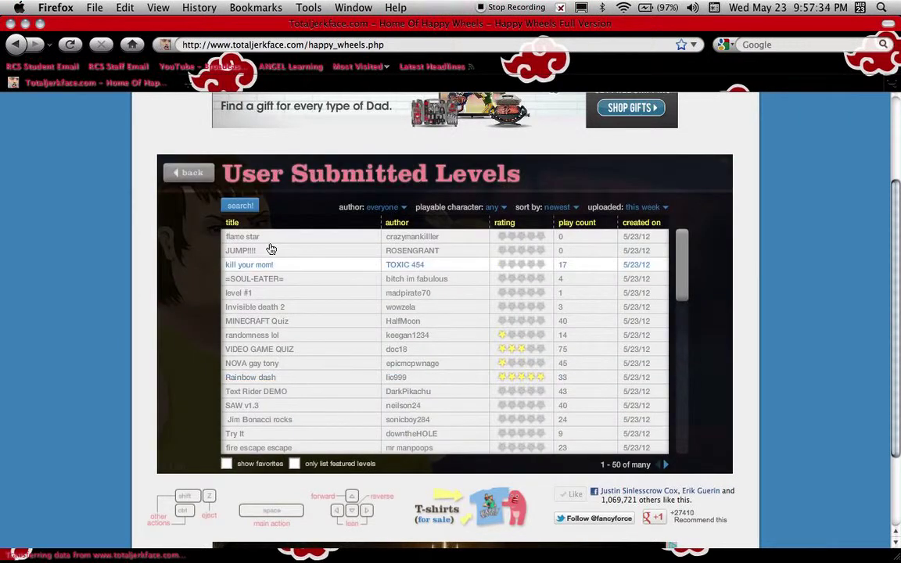
{"action": "left_click", "coordinate": [271, 238]}
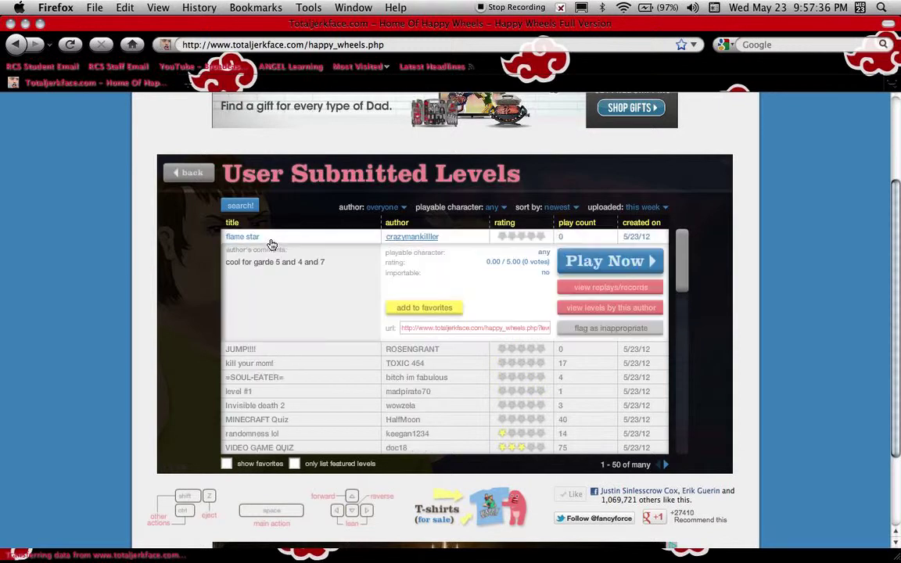
{"action": "left_click", "coordinate": [606, 266]}
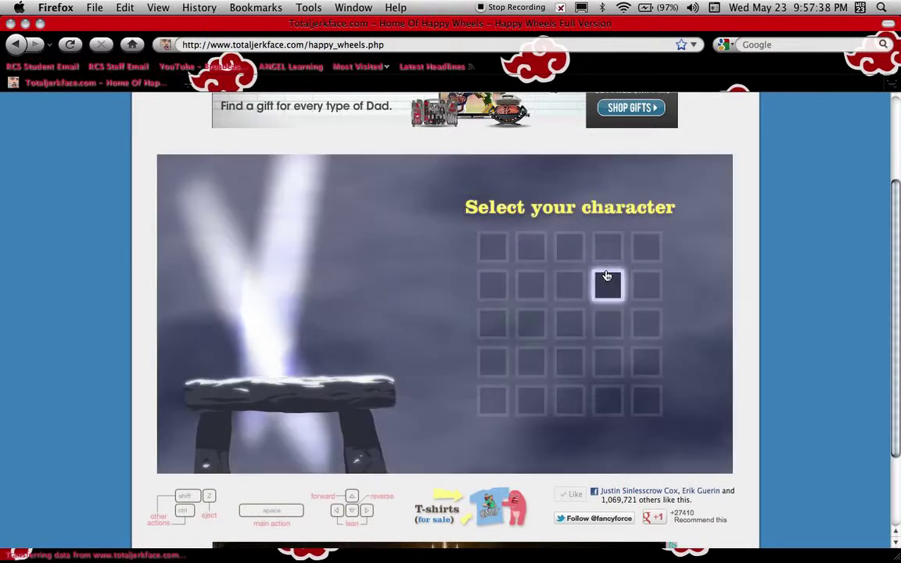
{"action": "left_click", "coordinate": [575, 254]}
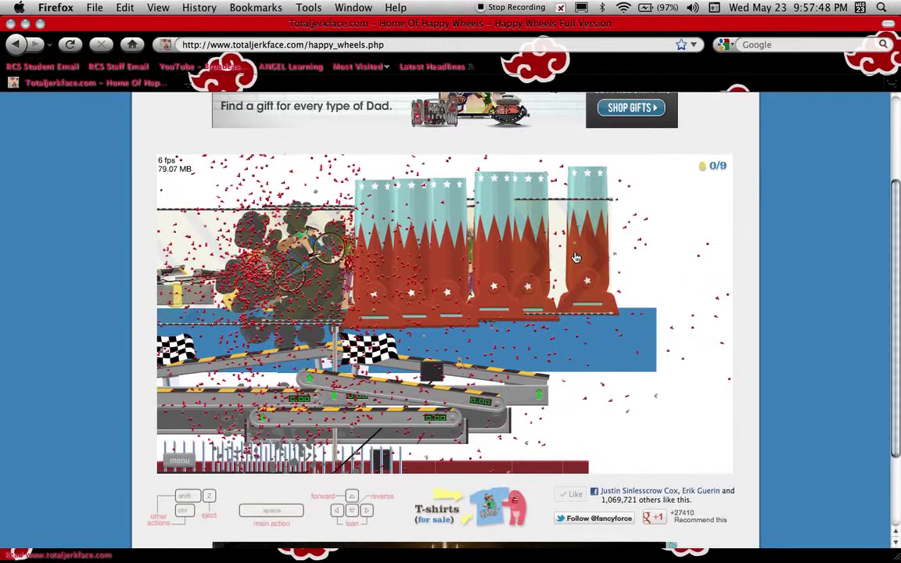
{"action": "key", "text": "Escape"}
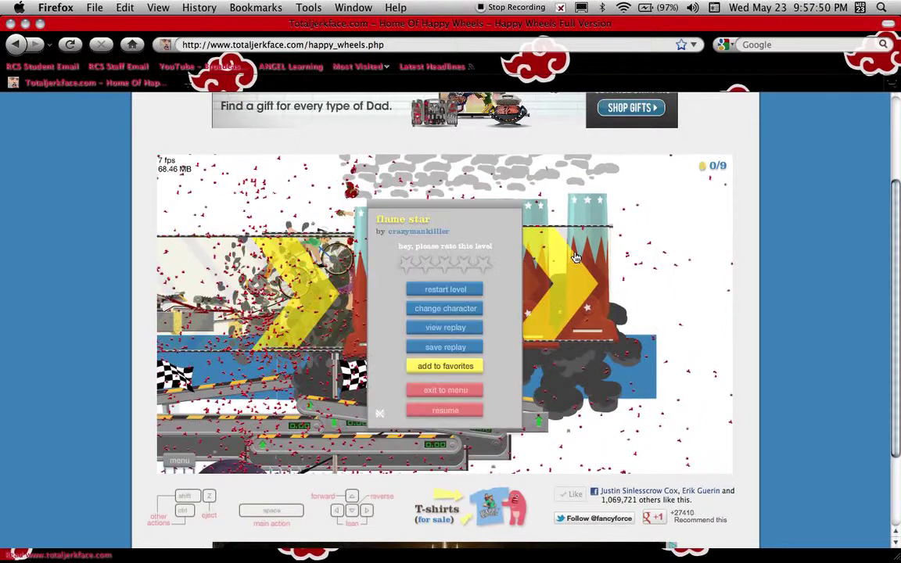
{"action": "left_click", "coordinate": [447, 390]}
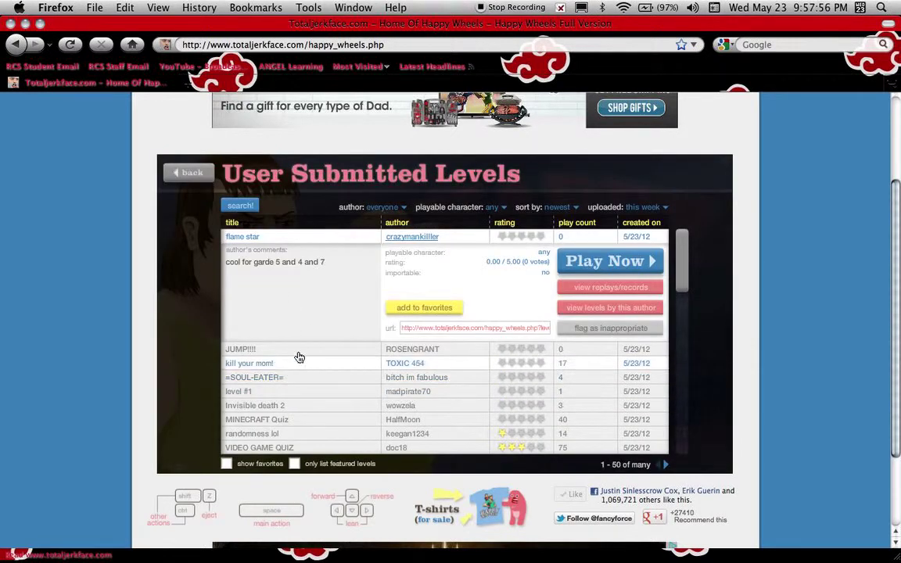
Play =SOUL-EATER= with a character, restart once, and swing the scythe through to victory.
{"action": "left_click", "coordinate": [298, 378]}
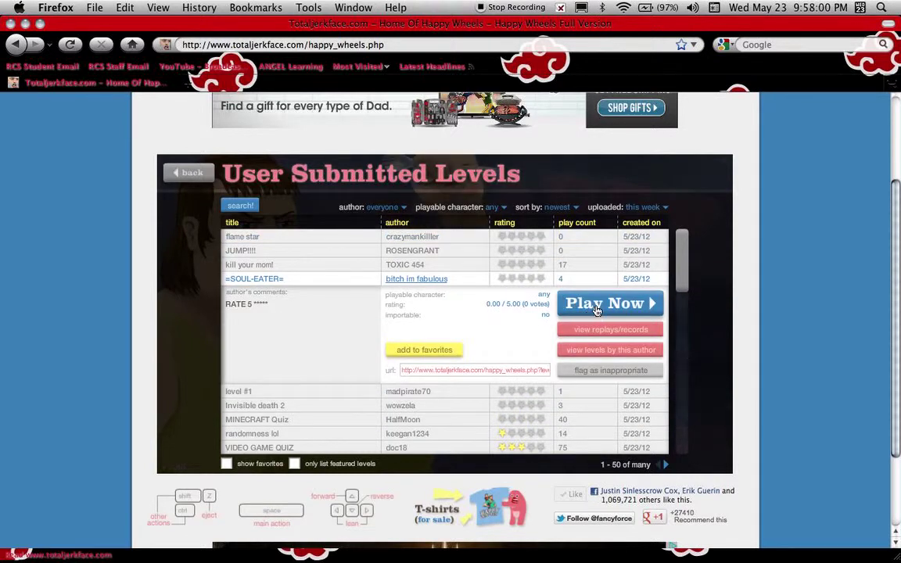
{"action": "left_click", "coordinate": [596, 307]}
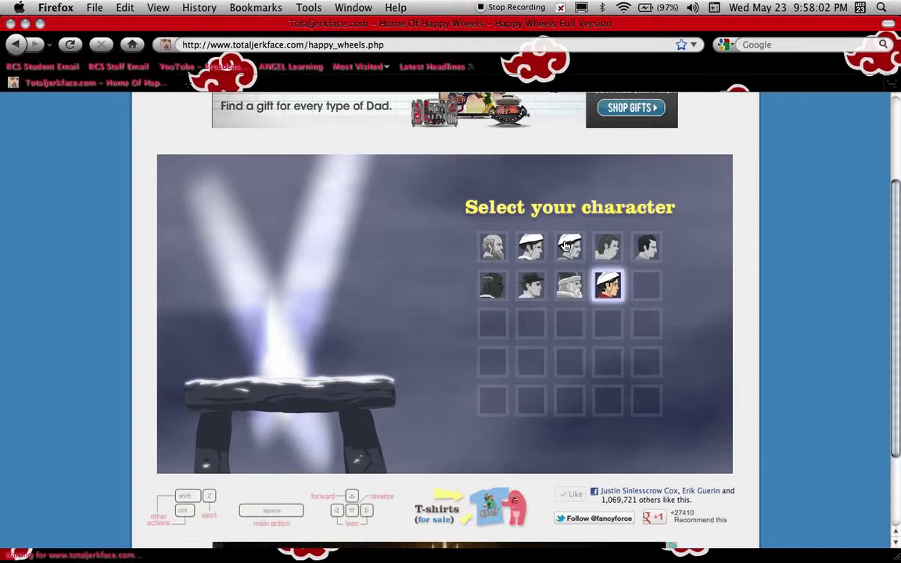
{"action": "left_click", "coordinate": [566, 244]}
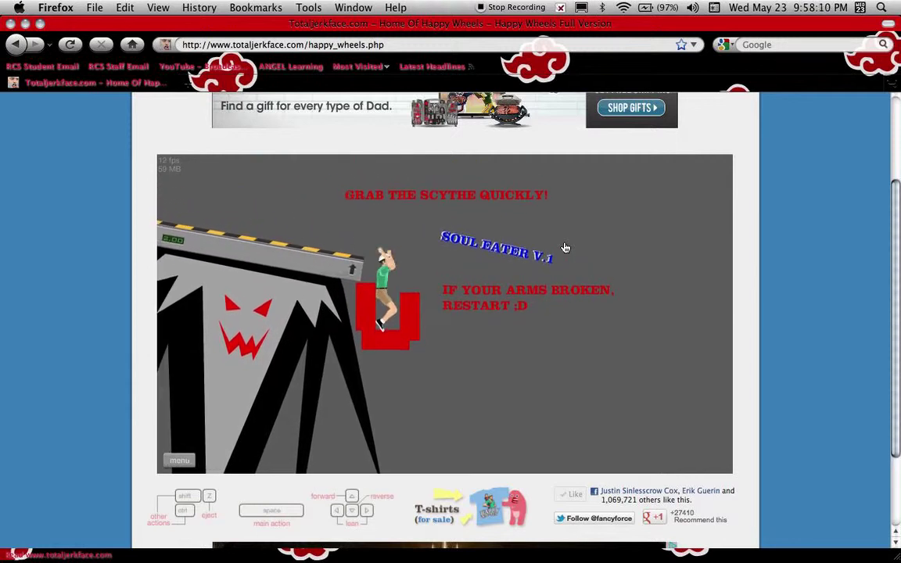
{"action": "key", "text": "Escape"}
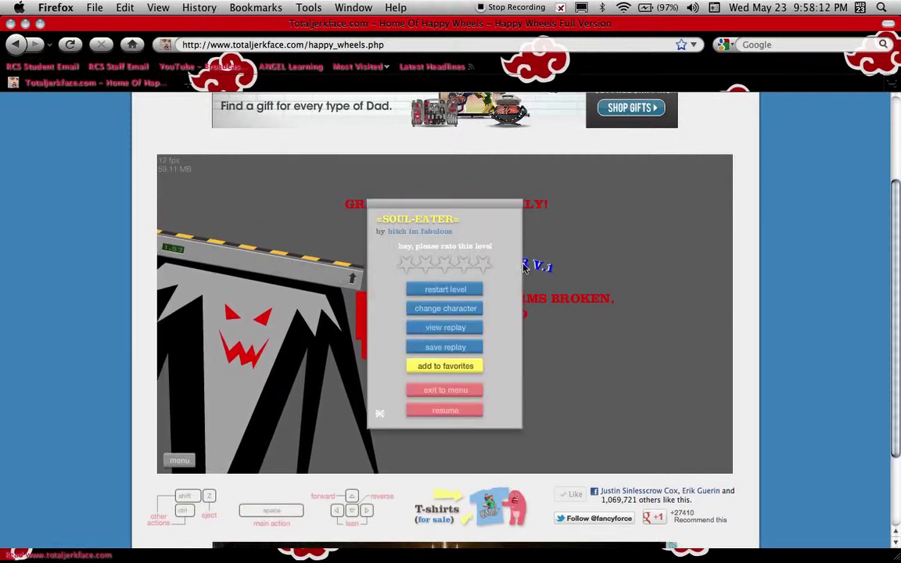
{"action": "left_click", "coordinate": [466, 296]}
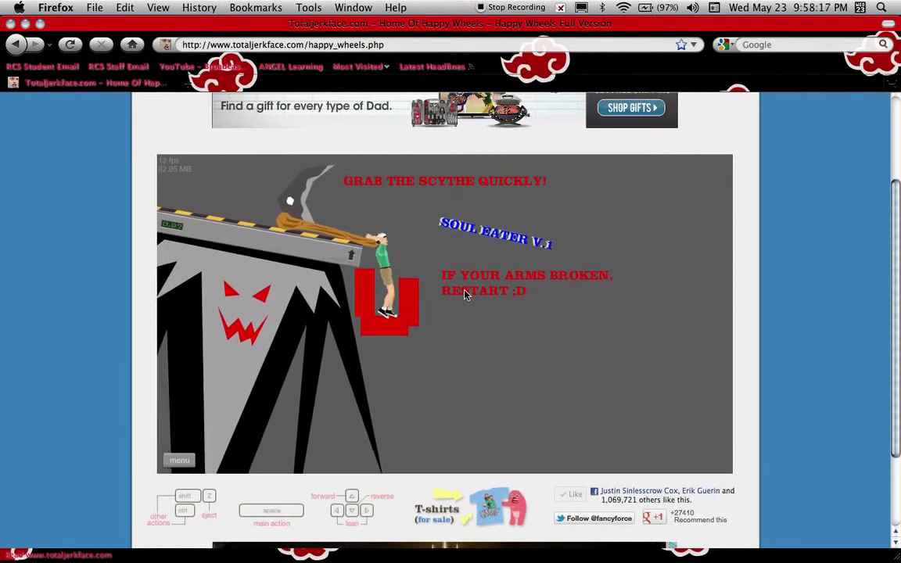
{"action": "key", "text": "space"}
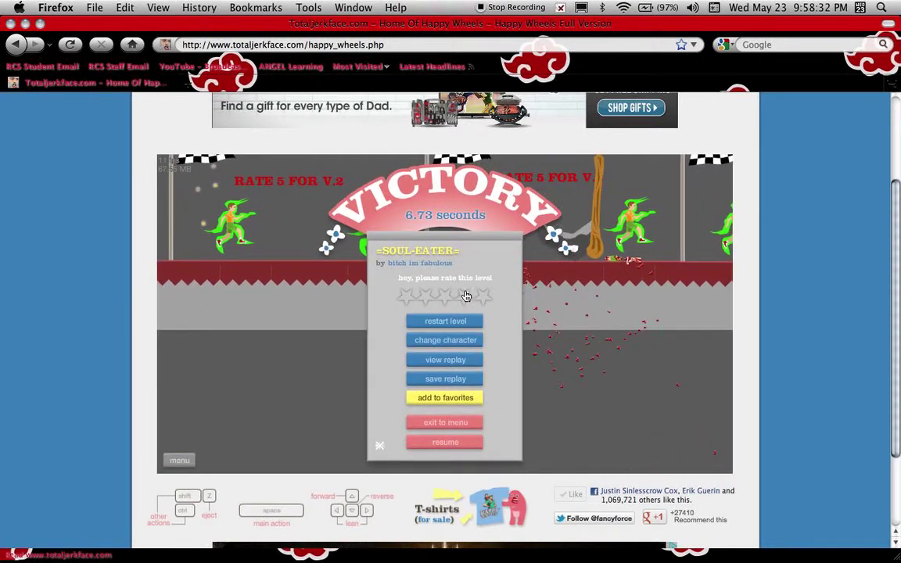
Exit the finished Soul-Eater level, try starting MINECRAFT Quiz, and dismiss its loading error.
{"action": "left_click", "coordinate": [450, 425]}
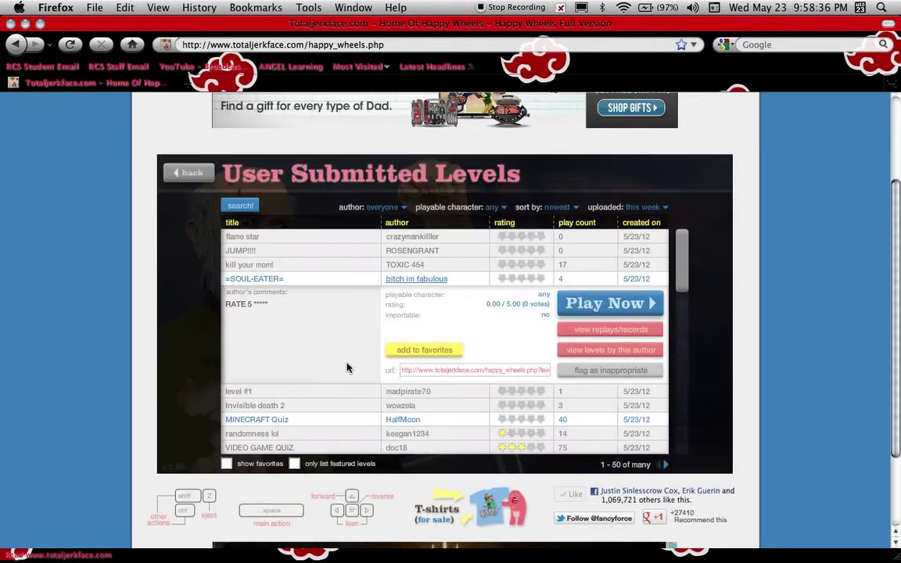
{"action": "left_click", "coordinate": [258, 419]}
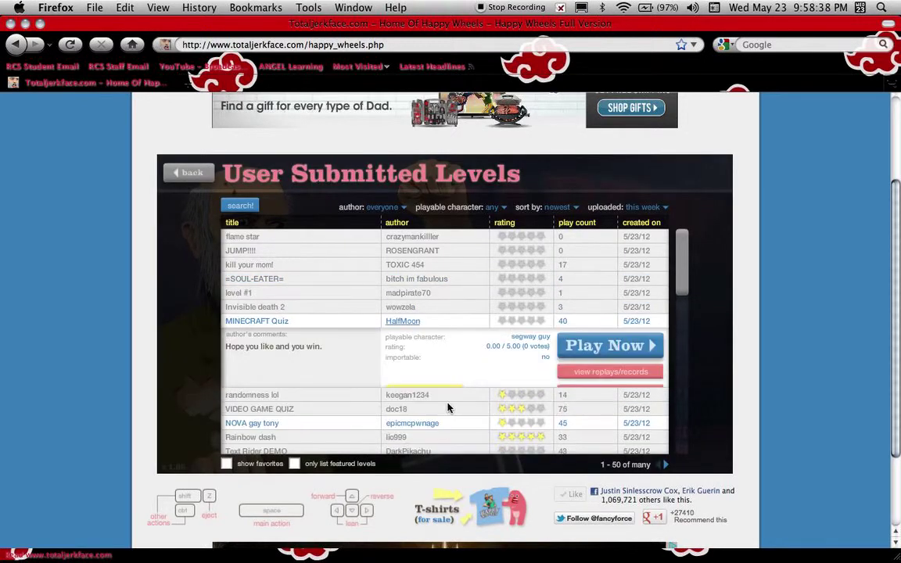
{"action": "left_click", "coordinate": [581, 354]}
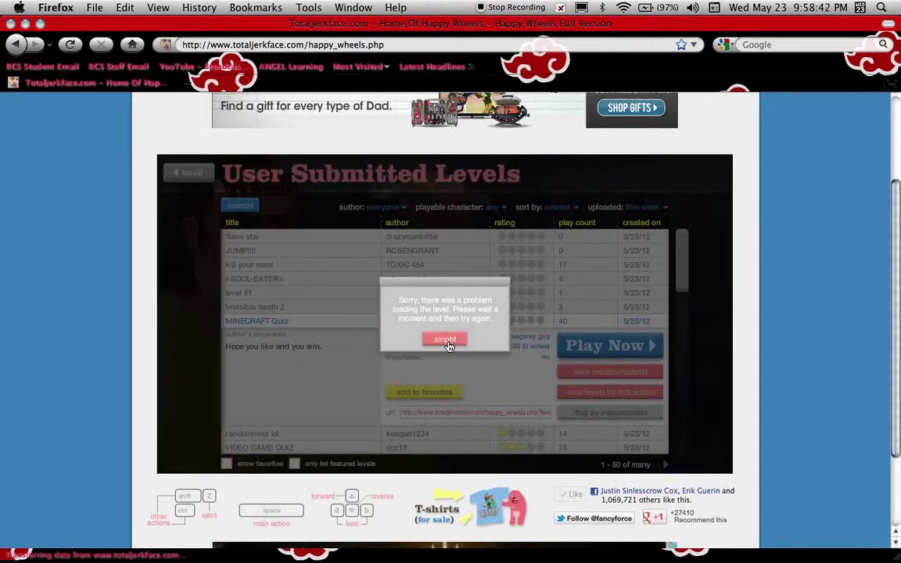
{"action": "left_click", "coordinate": [449, 344]}
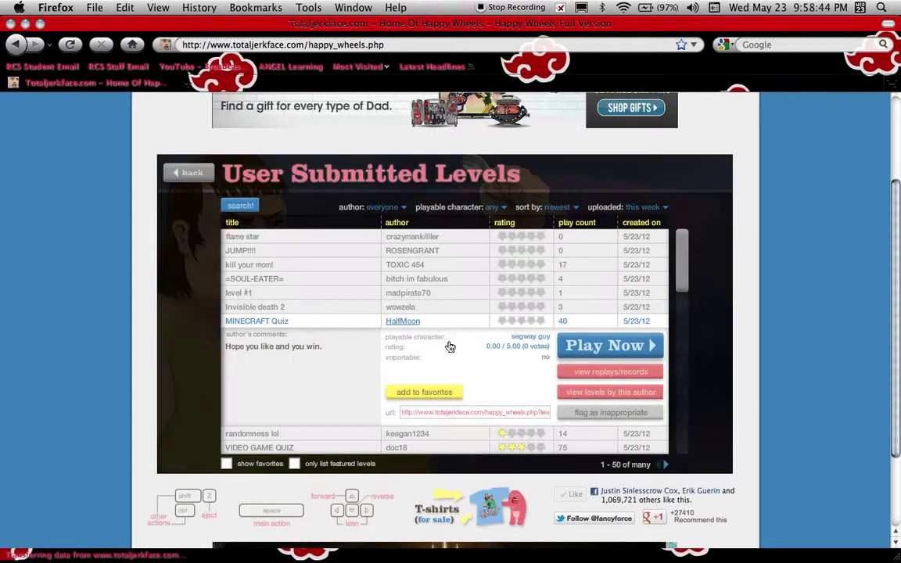
Start MINECRAFT Quiz again, ride the segway past Ghast into the Cave Spider pit, then pause.
{"action": "left_click", "coordinate": [589, 349]}
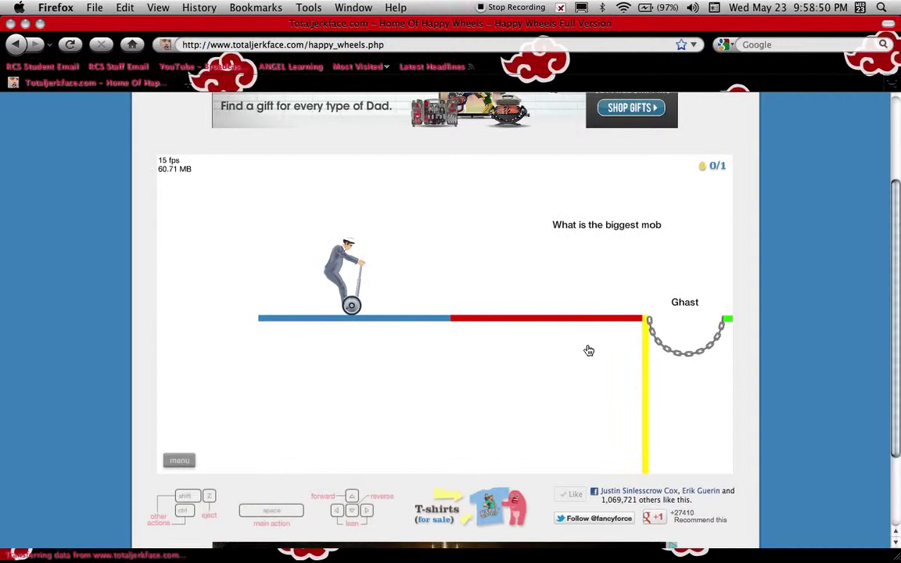
{"action": "key", "text": "Up"}
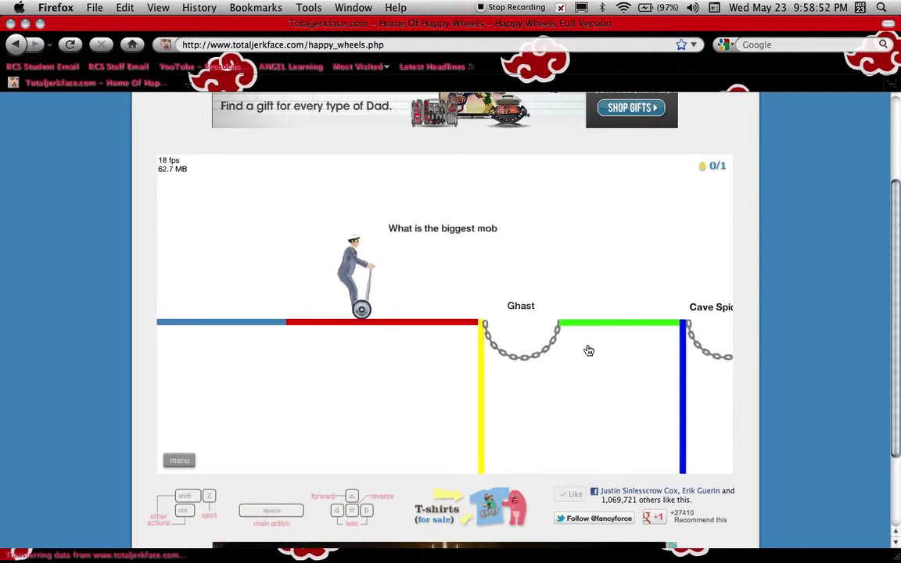
{"action": "key", "text": "Up"}
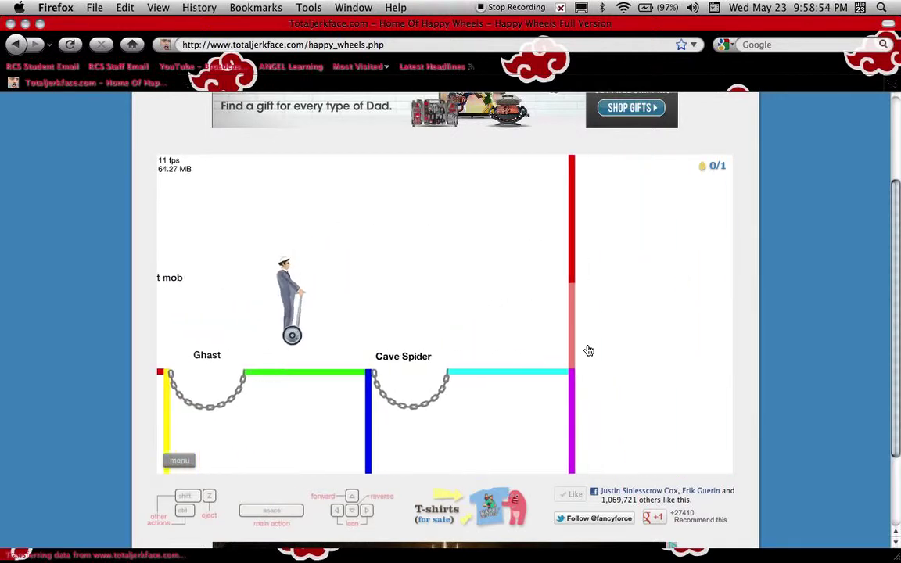
{"action": "key", "text": "Up"}
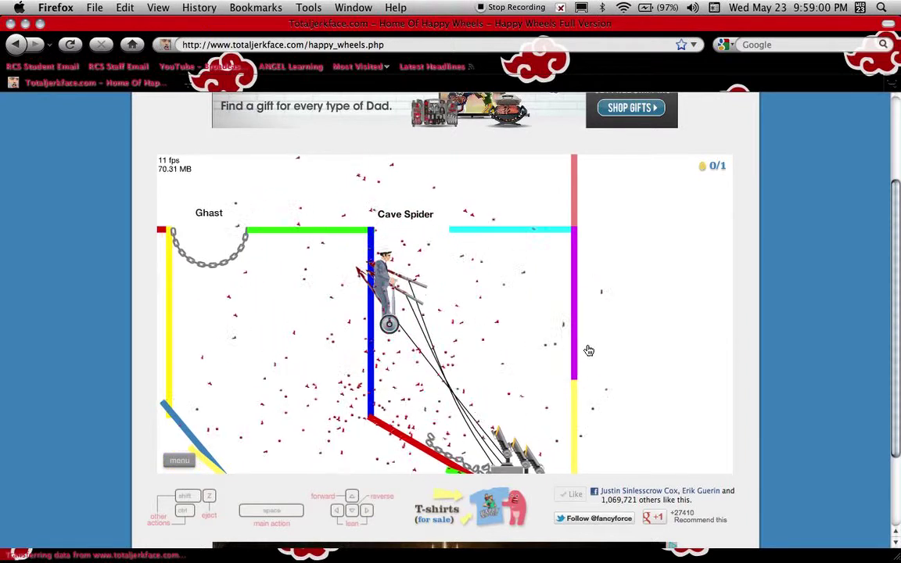
{"action": "key", "text": "Escape"}
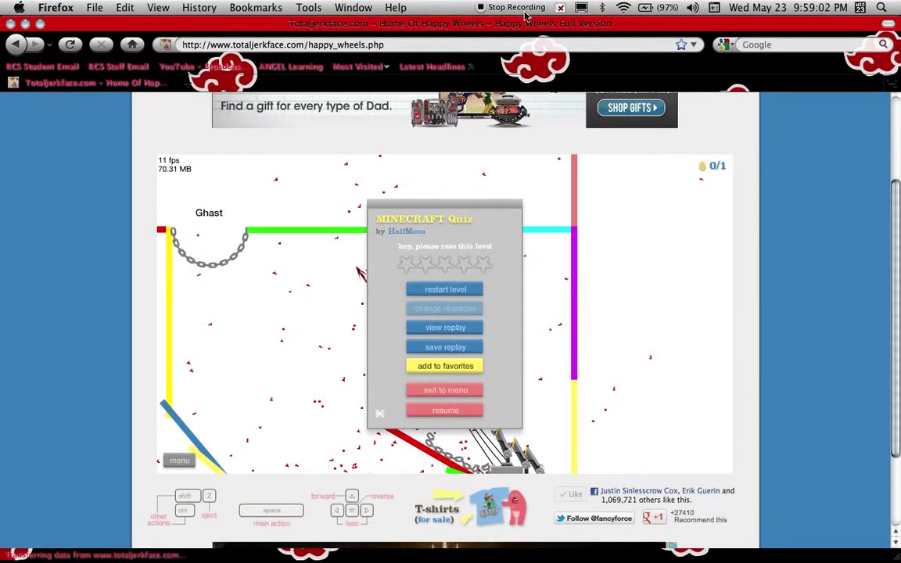